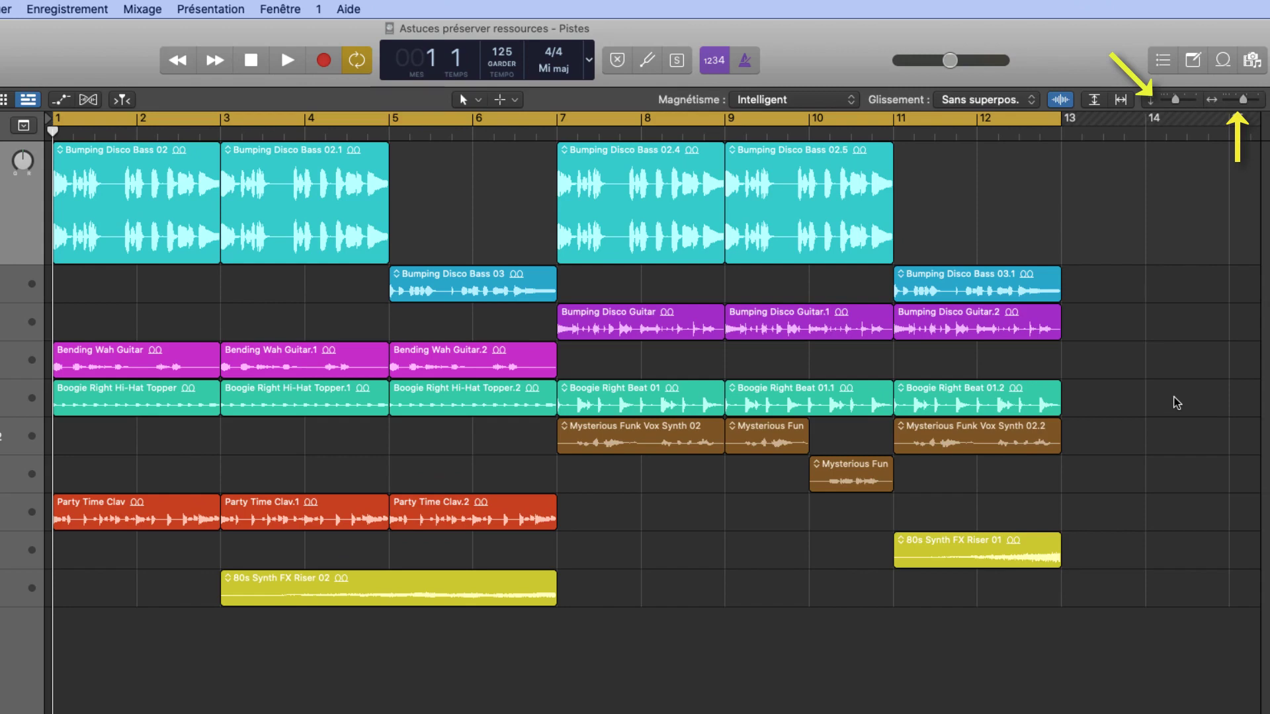
- Look through the list of available pointer tools, including the Zoom tool
{"action": "left_click_drag", "start_coordinate": [1178, 99], "coordinate": [1222, 82]}
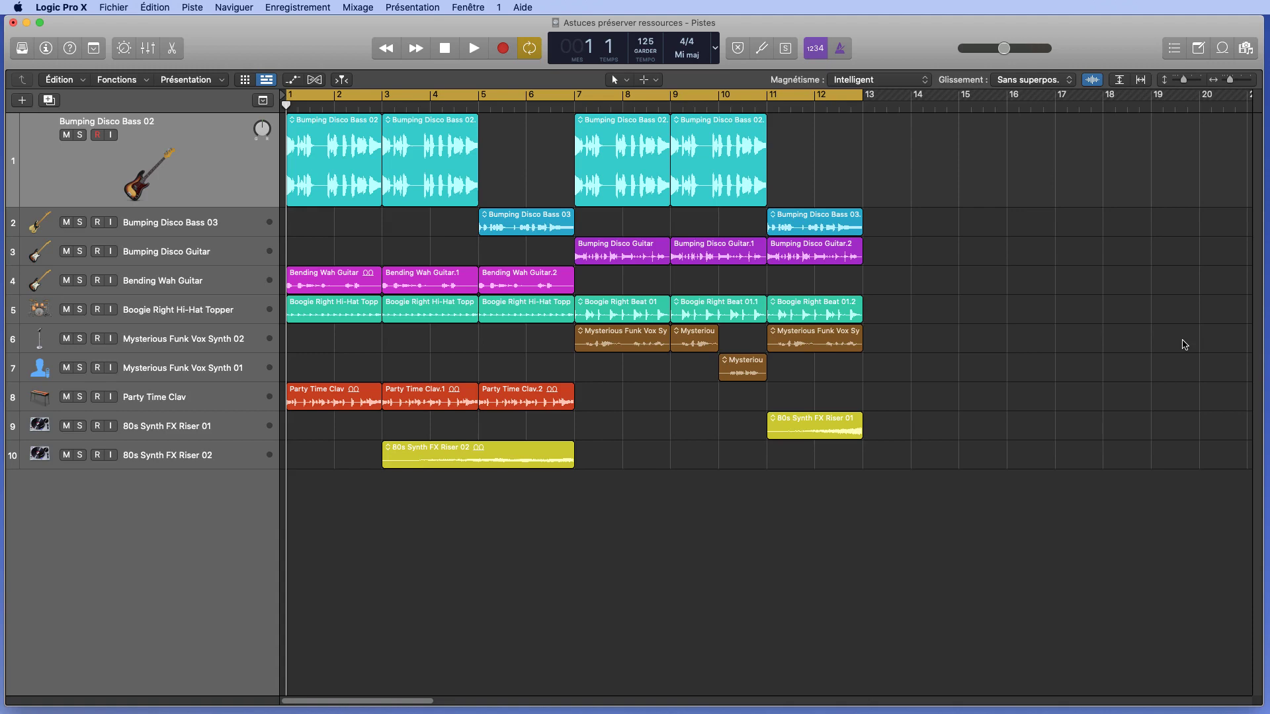
{"action": "left_click", "coordinate": [627, 80]}
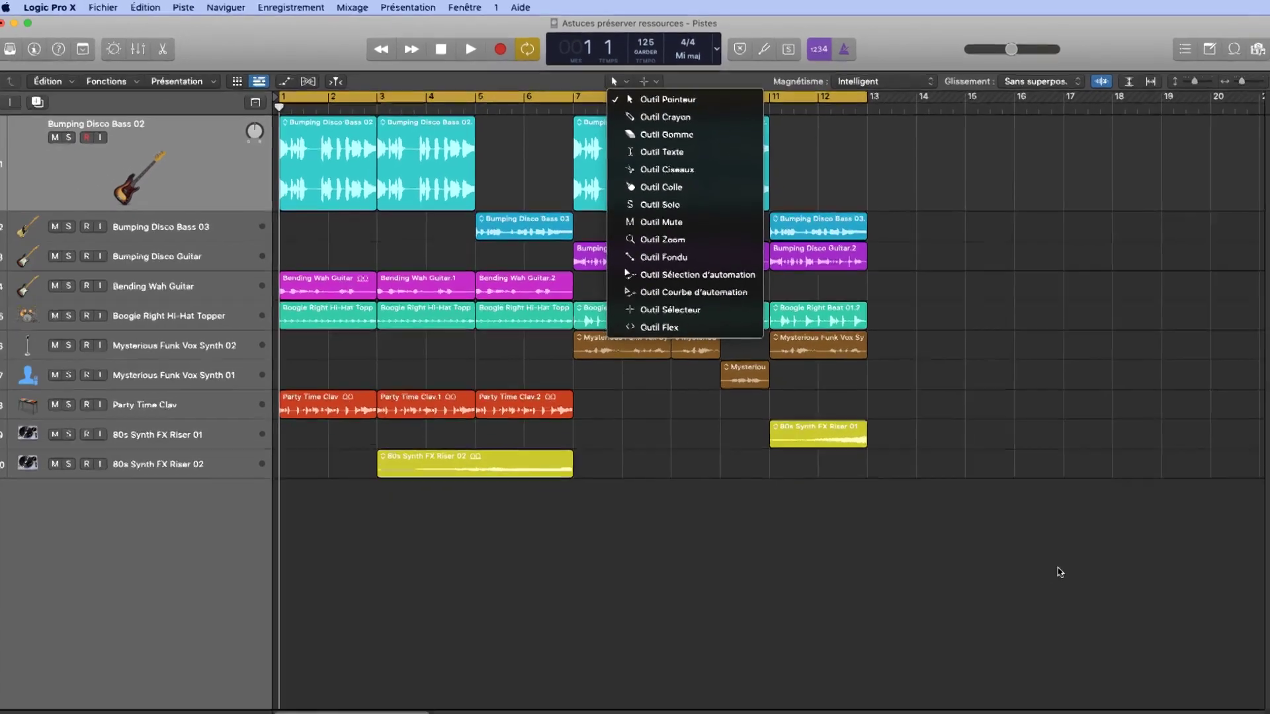
{"action": "left_click", "coordinate": [1149, 665]}
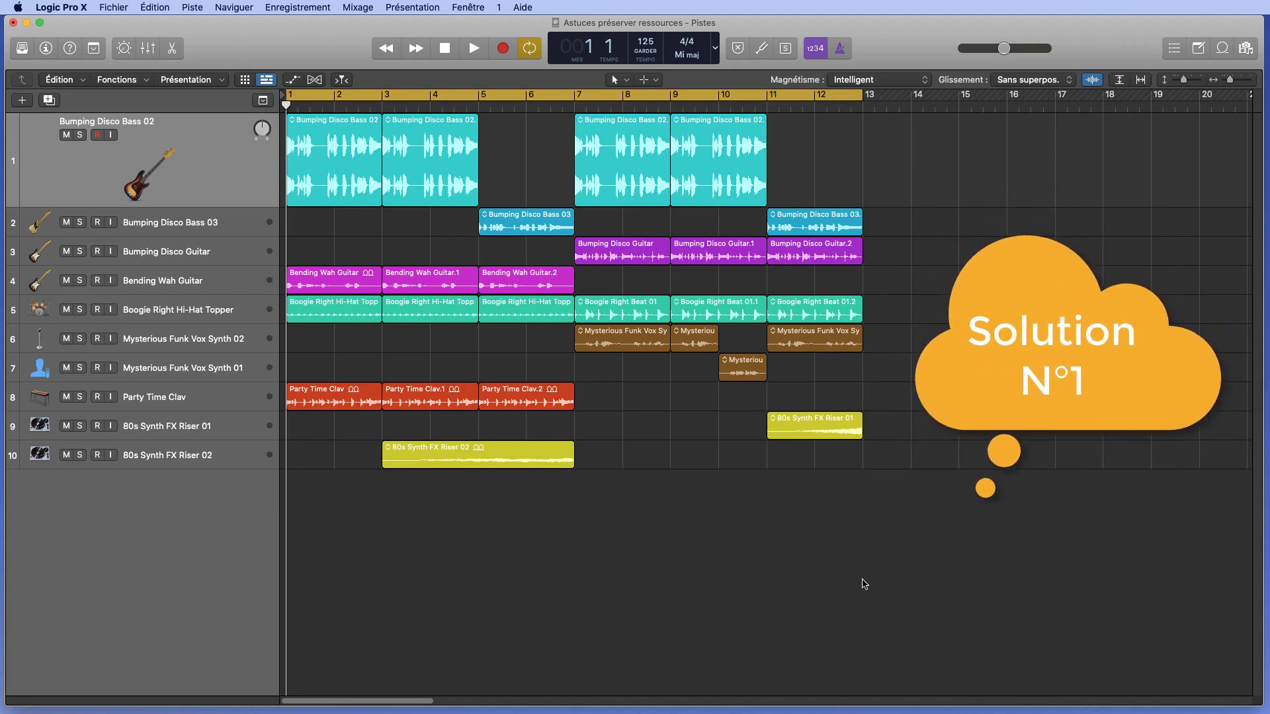
- Magnify the regions around bars 8 to 12 with the temporary Zoom tool and return to the previous zoom level
{"action": "key", "text": "alt"}
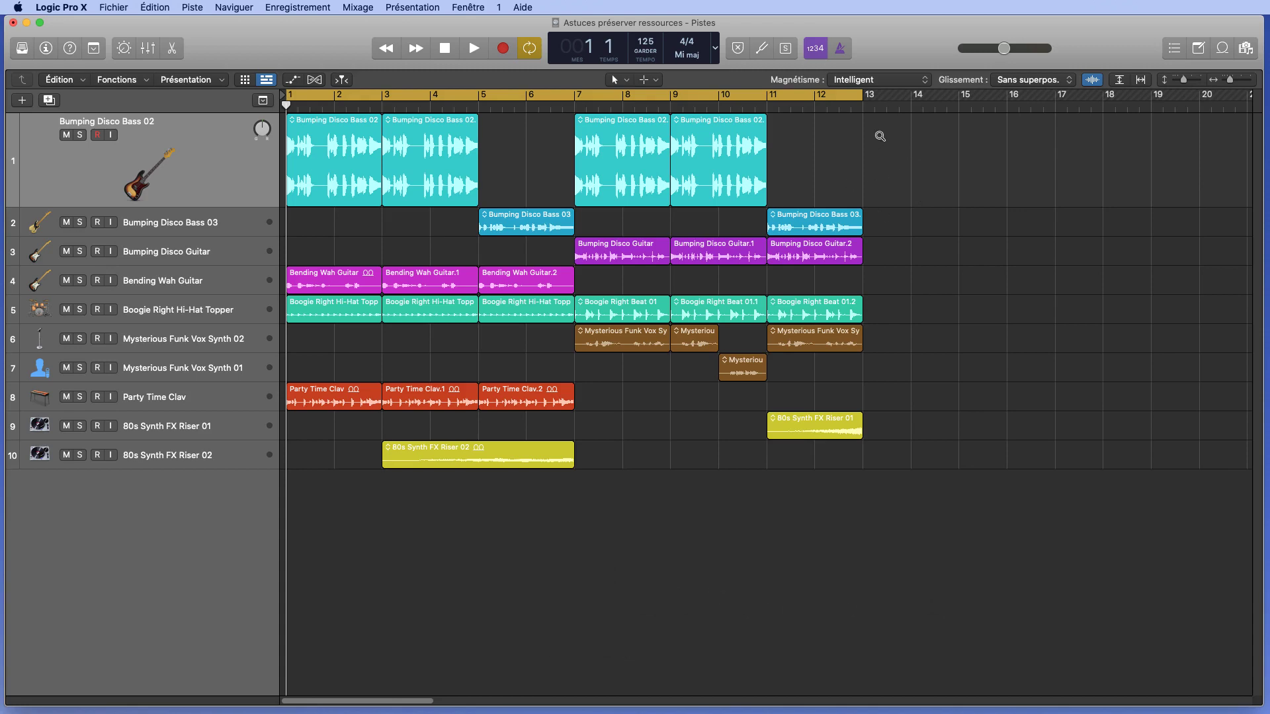
{"action": "left_click_drag", "start_coordinate": [879, 135], "coordinate": [610, 539]}
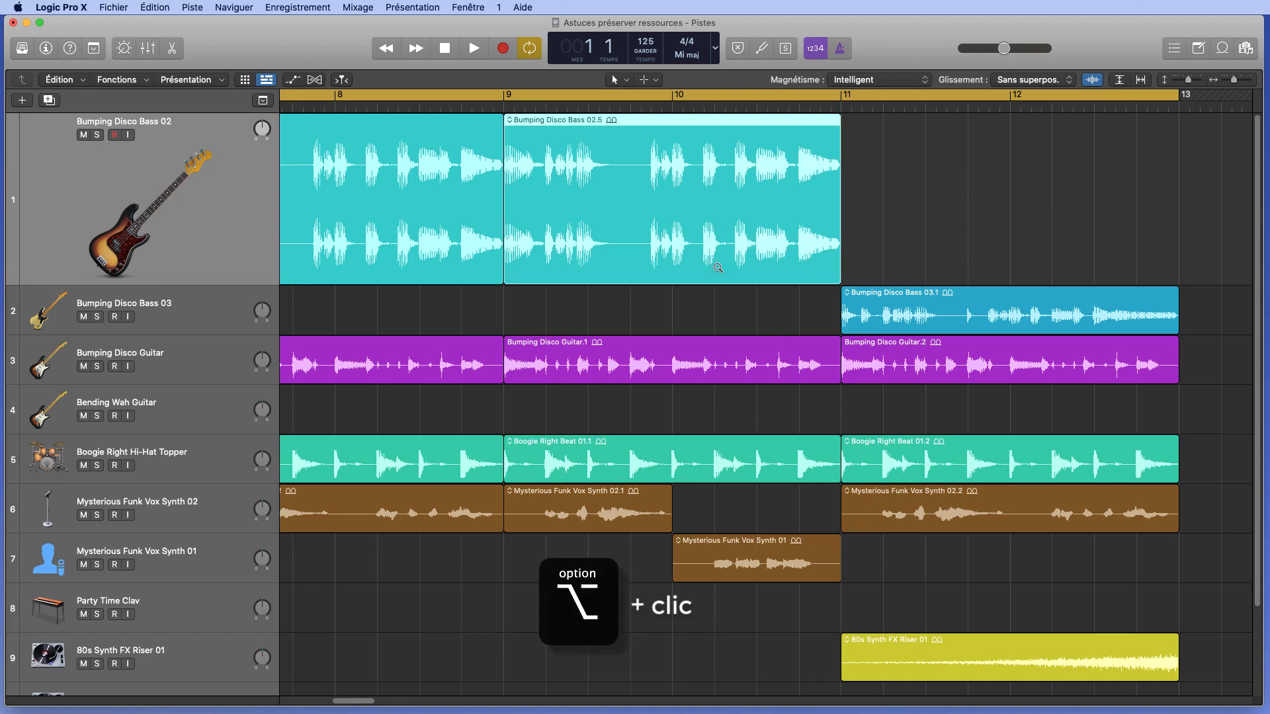
{"action": "left_click", "coordinate": [714, 207], "text": "alt"}
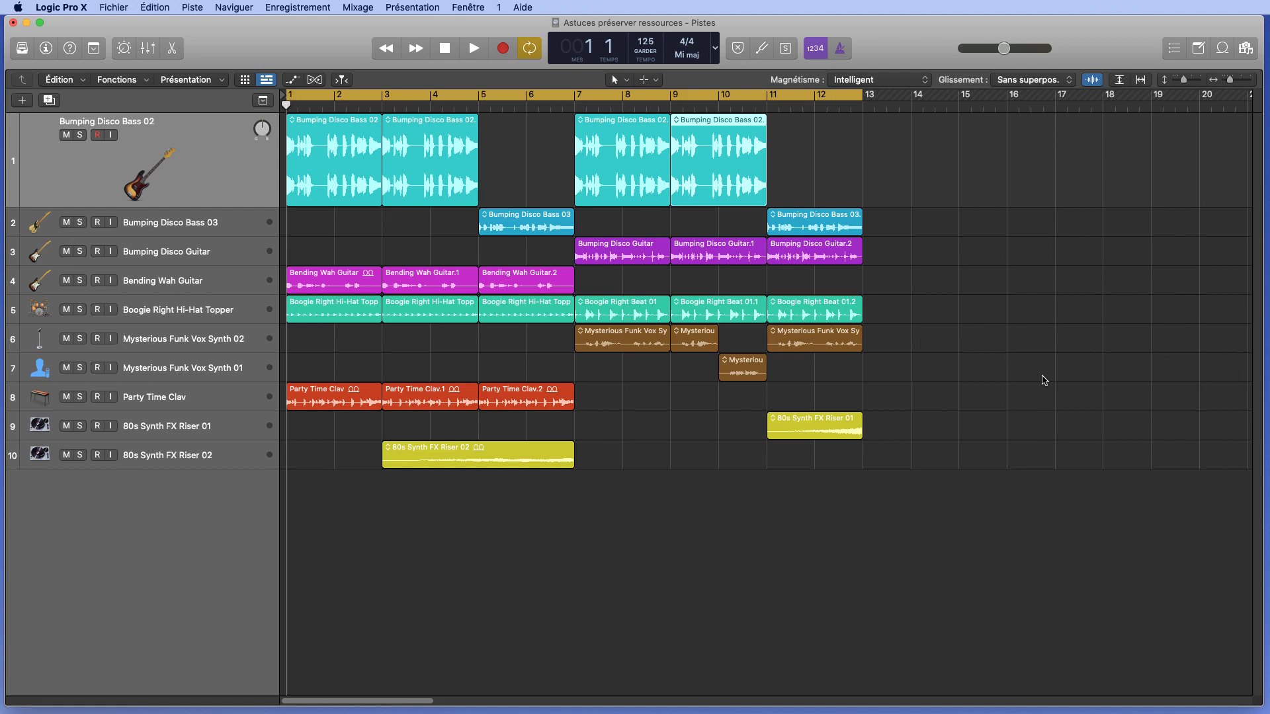
- Zoom to fit the selected Bumping Disco Bass 02.5 region and return to the full arrangement view
{"action": "key", "text": "z"}
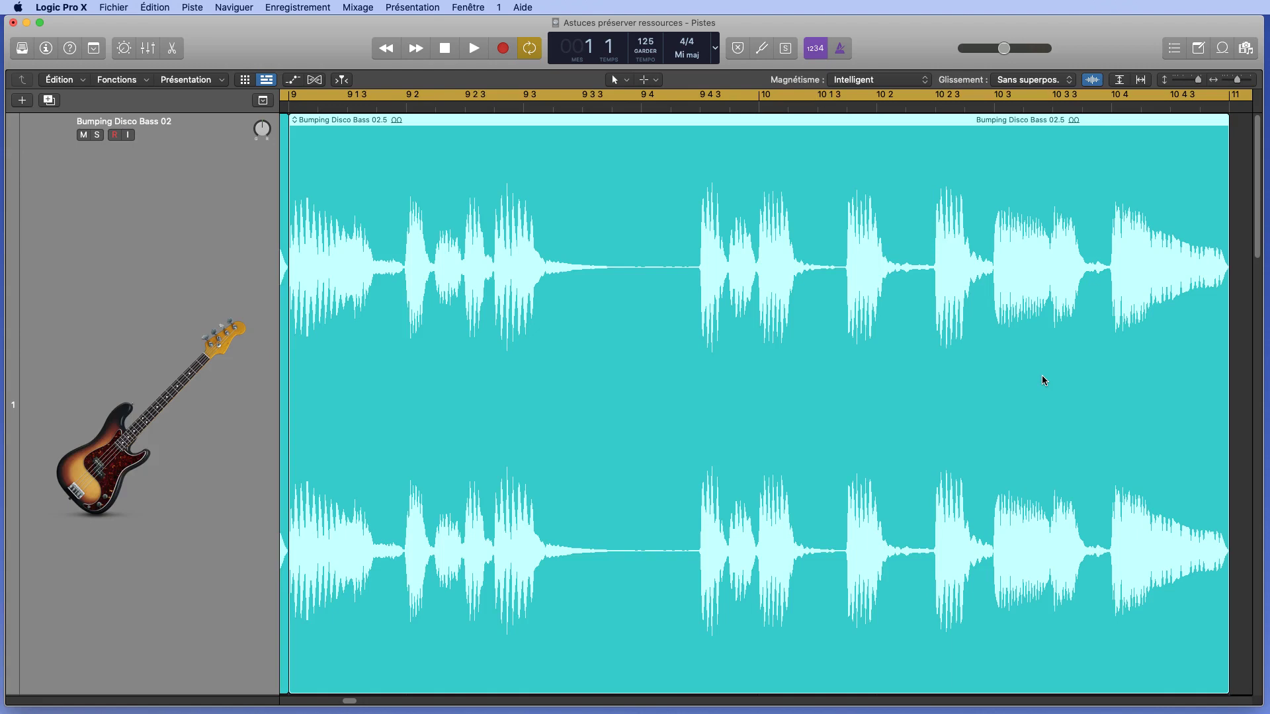
{"action": "key", "text": "z"}
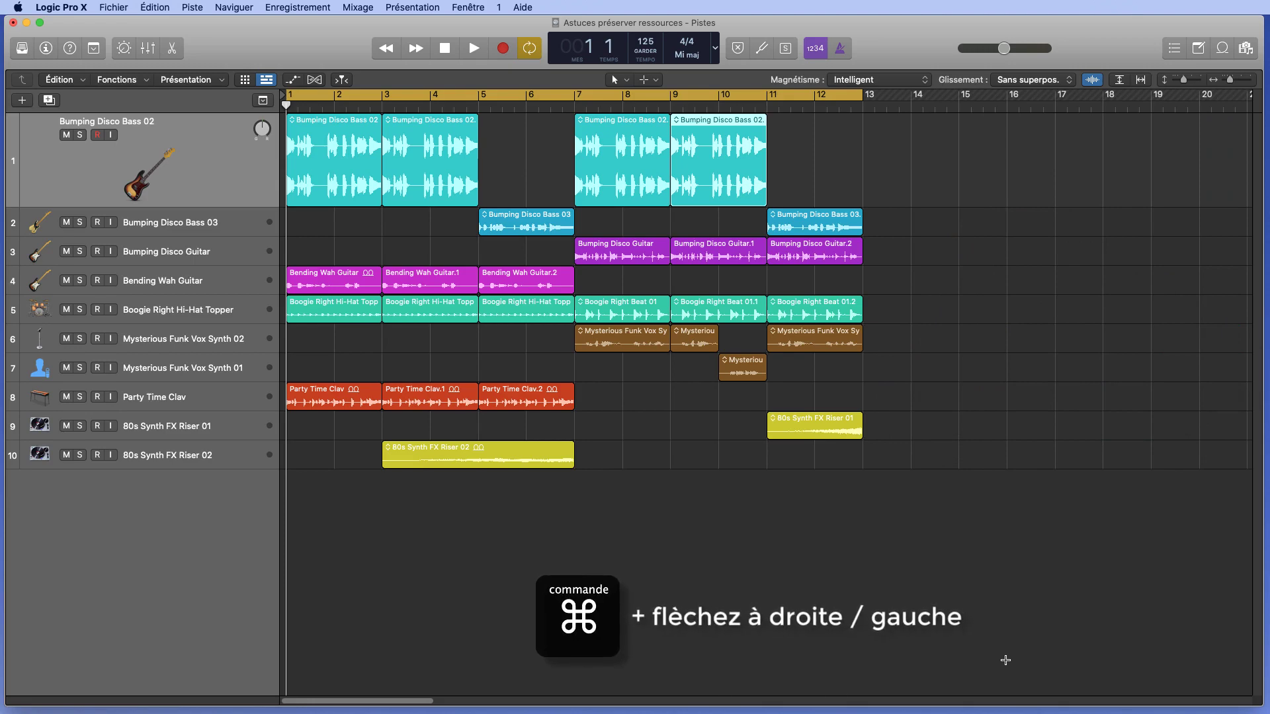
- Zoom the tracks area in horizontally around the selected bass region and zoom back out to show the whole arrangement
{"action": "key", "text": "super+Right"}
{"action": "key", "text": "super+Right"}
{"action": "key", "text": "super+Right"}
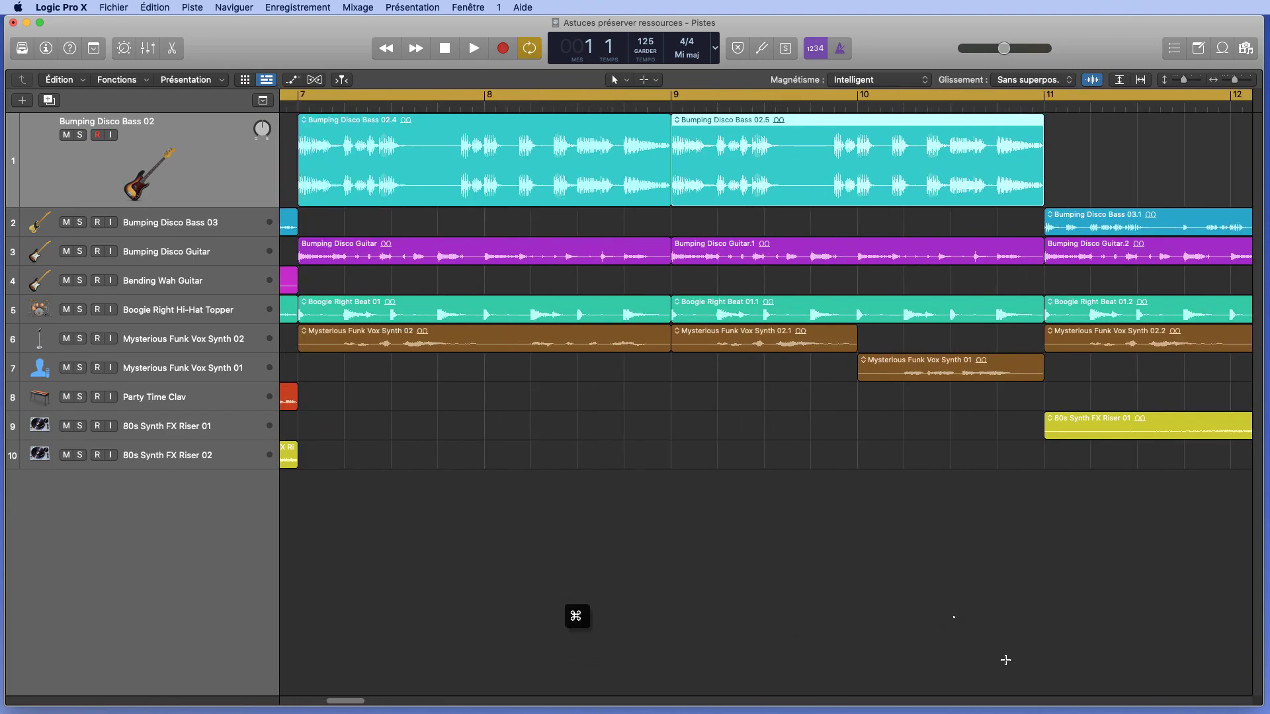
{"action": "key", "text": "super+Left"}
{"action": "key", "text": "super+Left"}
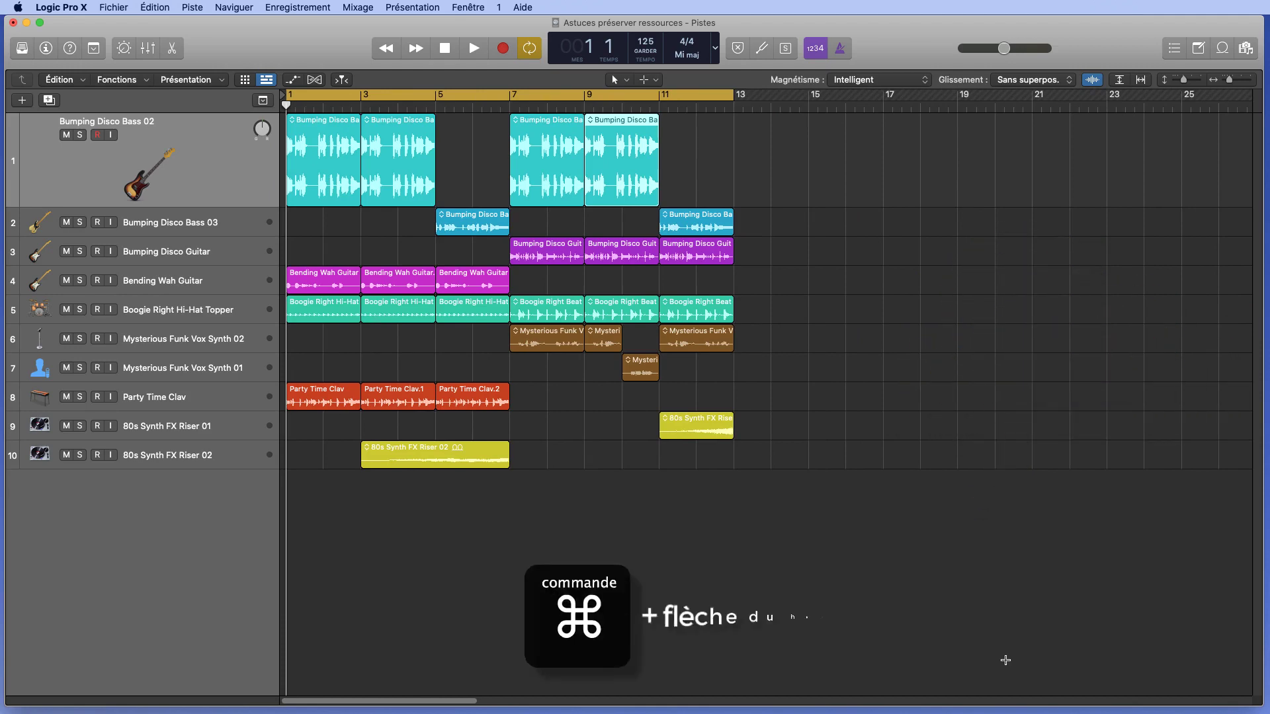
- Reduce the track height with vertical zoom and enlarge it again until the tracks are taller than before
{"action": "key", "text": "super+Up"}
{"action": "key", "text": "super+Up"}
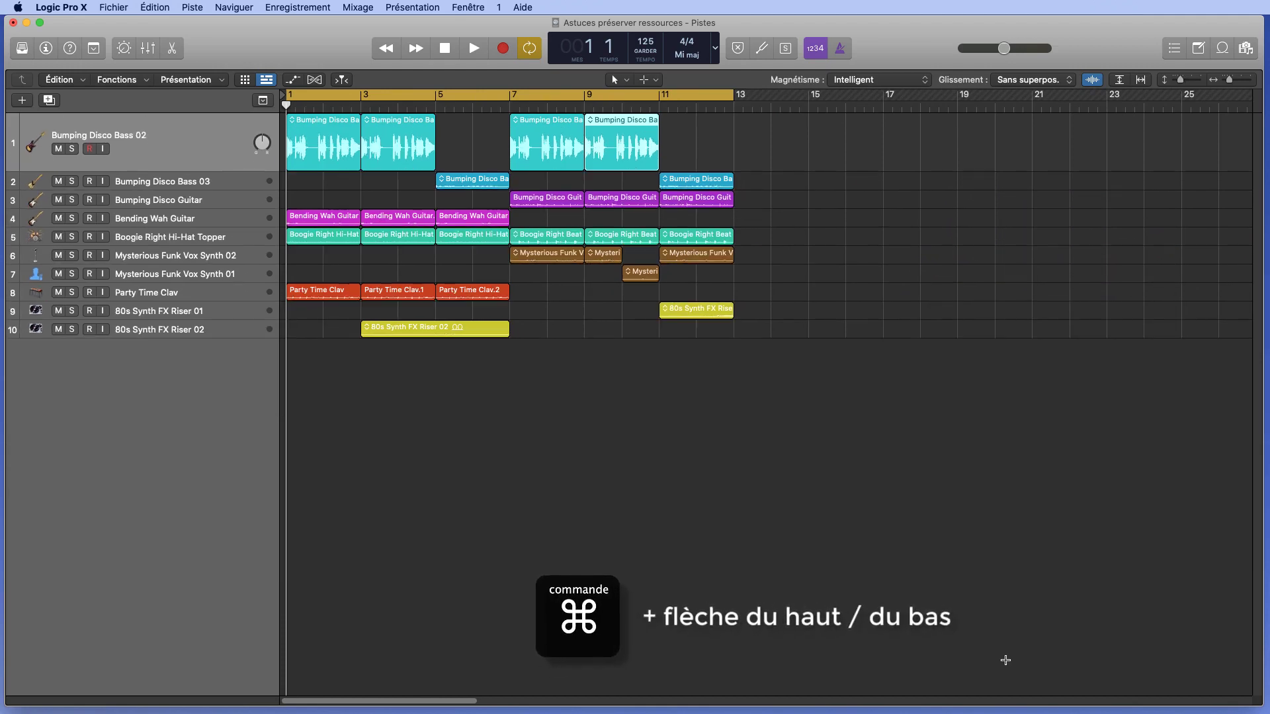
{"action": "key", "text": "super+Down"}
{"action": "key", "text": "super+Down"}
{"action": "key", "text": "super+Down"}
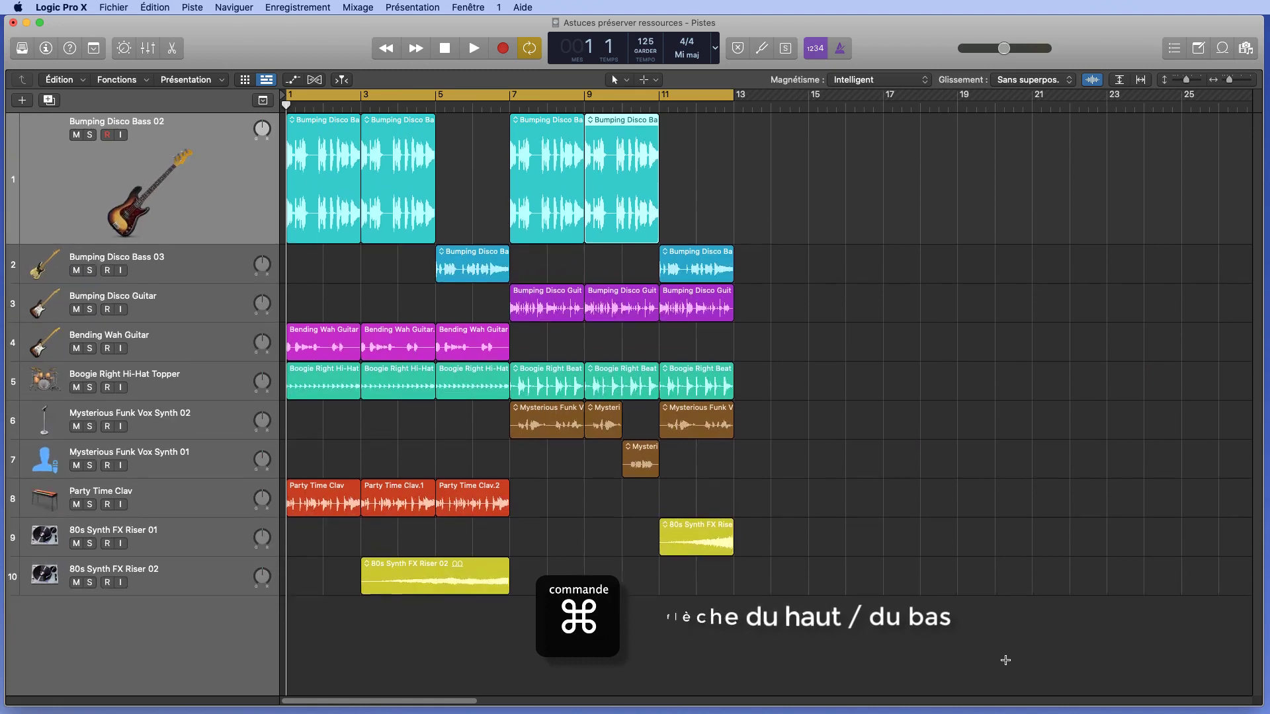
- Zoom horizontally in and out around the selected region, finishing zoomed in with bar 1 at the start of the view
{"action": "key", "text": "super+Right"}
{"action": "key", "text": "super+Right"}
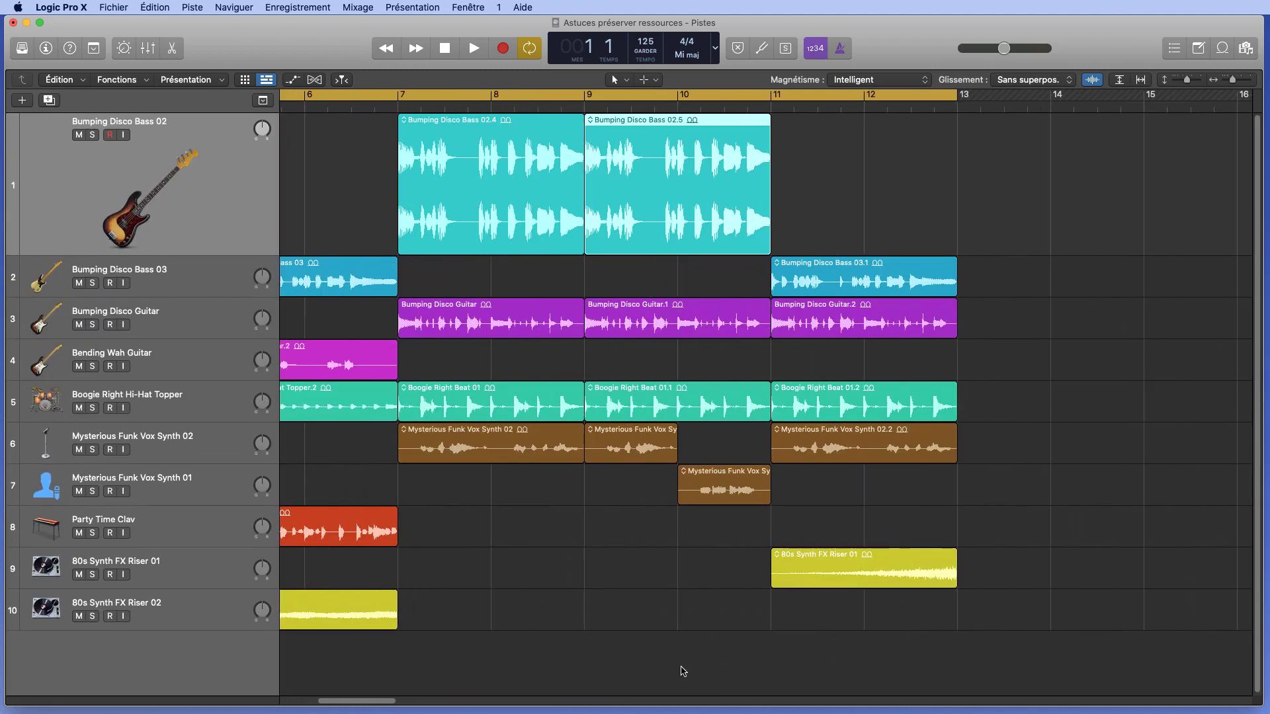
{"action": "left_click_drag", "start_coordinate": [344, 705], "coordinate": [271, 702]}
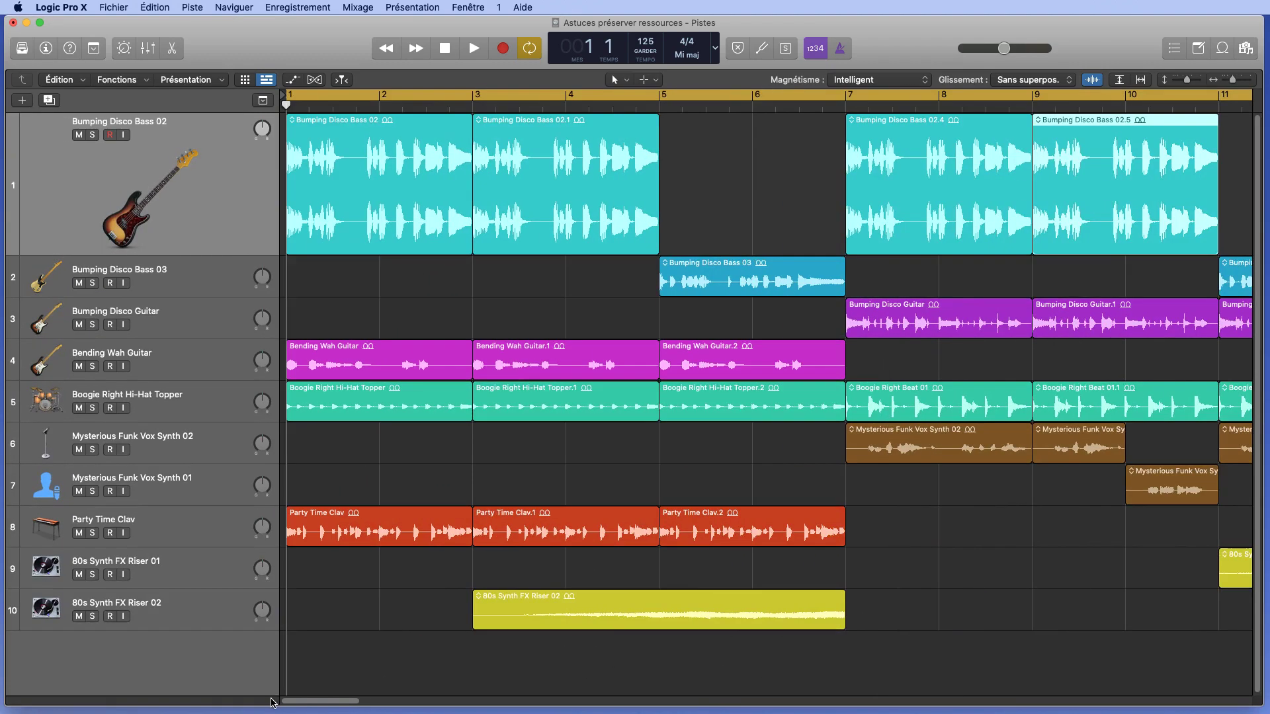
{"action": "key", "text": "super+Left"}
{"action": "key", "text": "super+Left"}
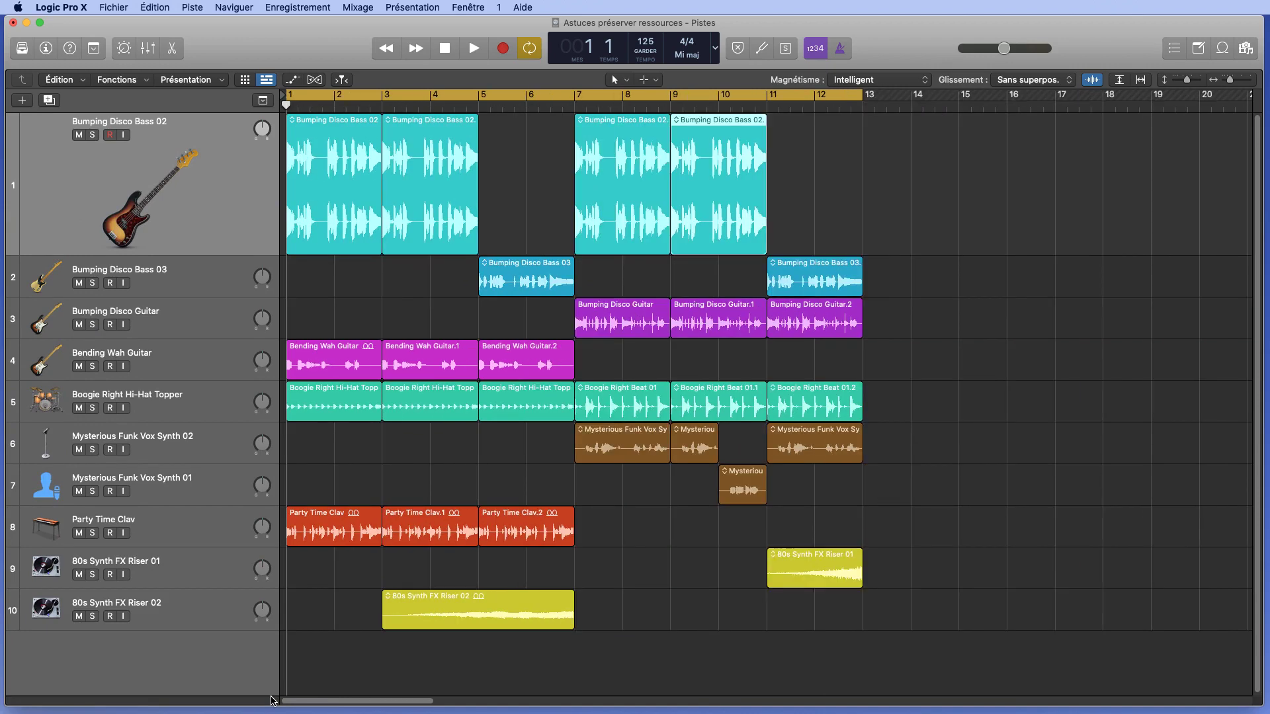
{"action": "key", "text": "super+Right"}
{"action": "key", "text": "super+Right"}
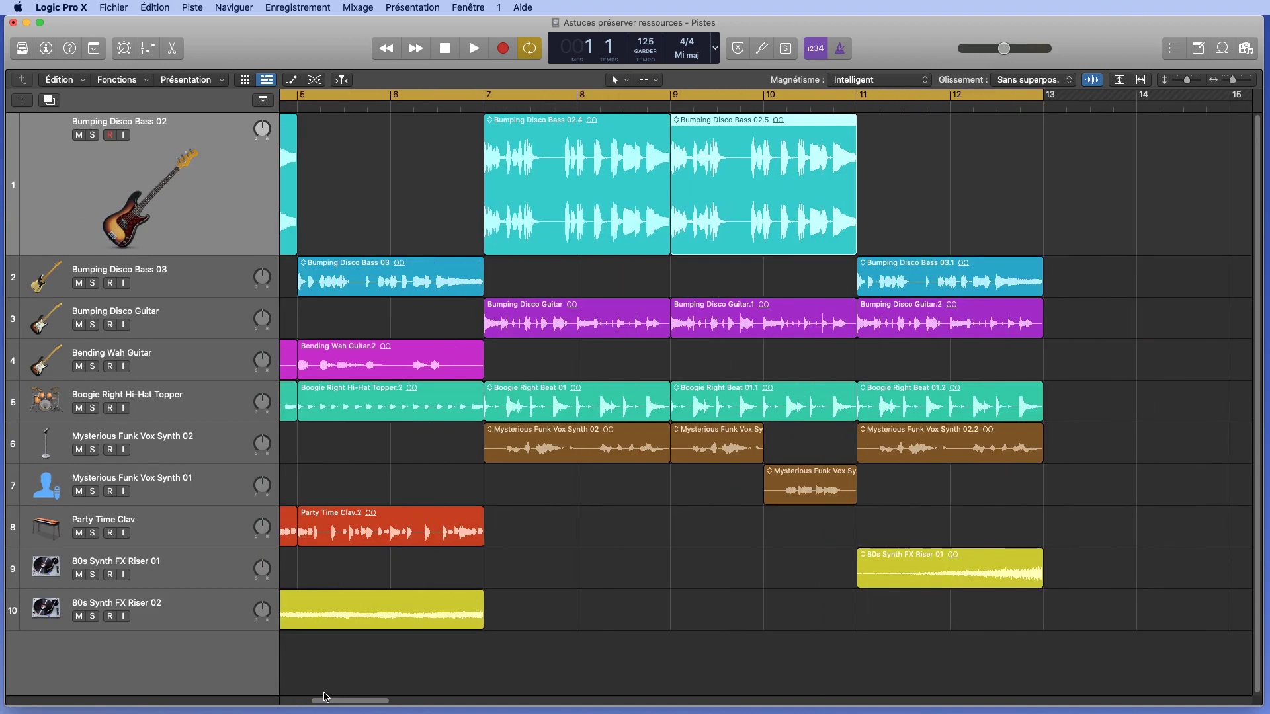
{"action": "left_click_drag", "start_coordinate": [334, 707], "coordinate": [298, 703]}
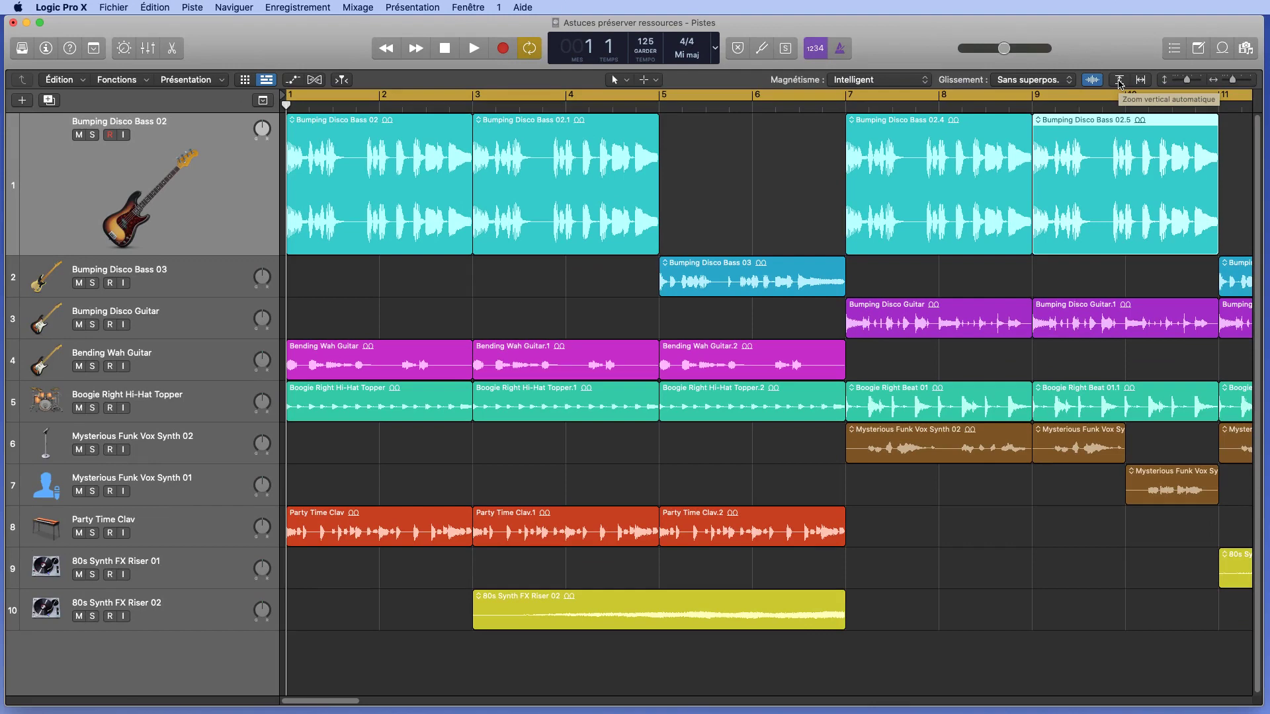
- Turn on automatic vertical zoom and automatic horizontal zoom so the whole arrangement fits the tracks area
{"action": "left_click", "coordinate": [1120, 80]}
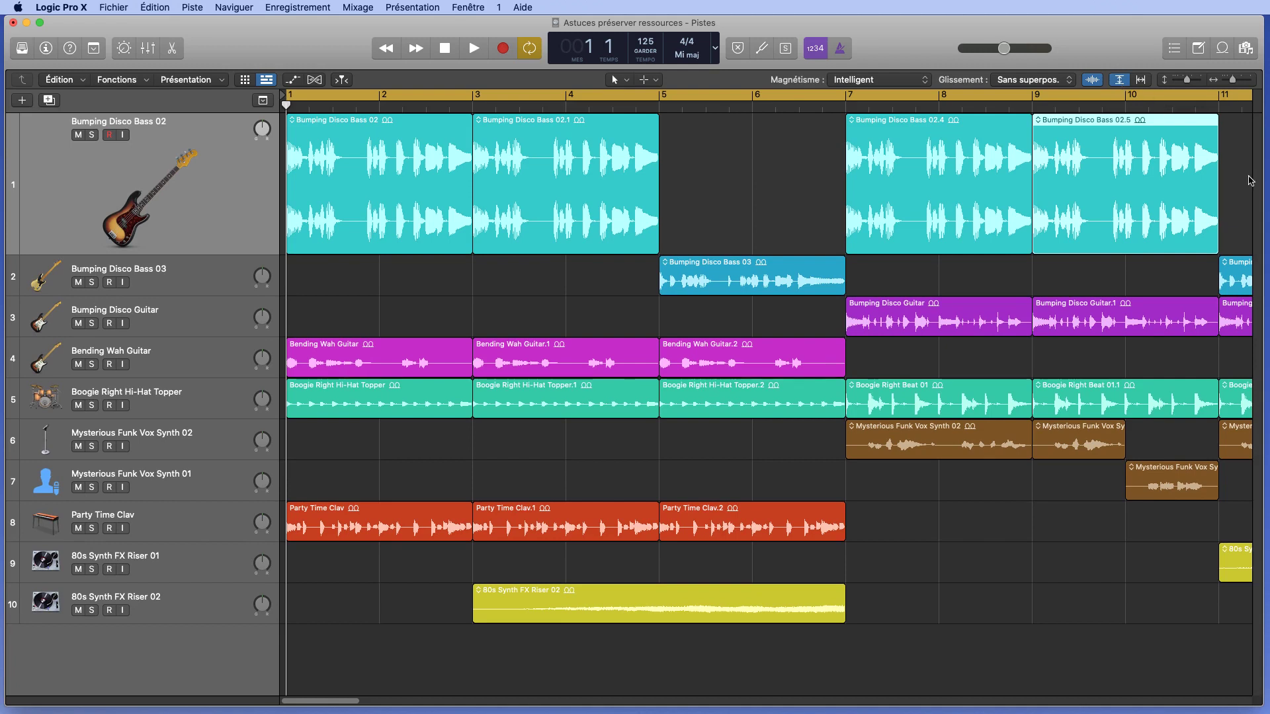
{"action": "left_click", "coordinate": [1142, 79]}
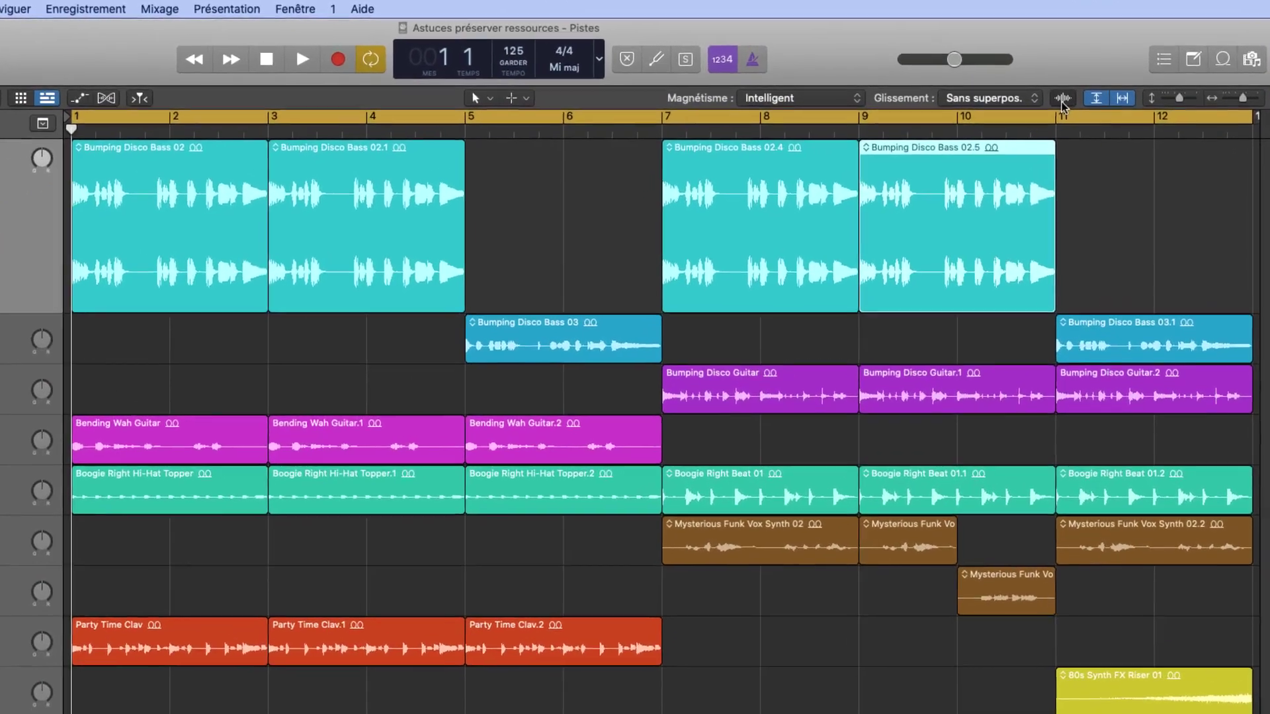
- Turn on waveform zoom, enlarge the audio waveforms in all regions and deselect the bass region
{"action": "left_click", "coordinate": [1087, 84]}
{"action": "mouse_move", "coordinate": [1059, 106]}
{"action": "left_mouse_down"}
{"action": "mouse_move", "coordinate": [1057, 63]}
{"action": "mouse_move", "coordinate": [1065, 130]}
{"action": "left_mouse_up"}
{"action": "mouse_move", "coordinate": [1068, 127]}
{"action": "left_mouse_down"}
{"action": "mouse_move", "coordinate": [1063, 91]}
{"action": "mouse_move", "coordinate": [1069, 116]}
{"action": "left_mouse_up"}
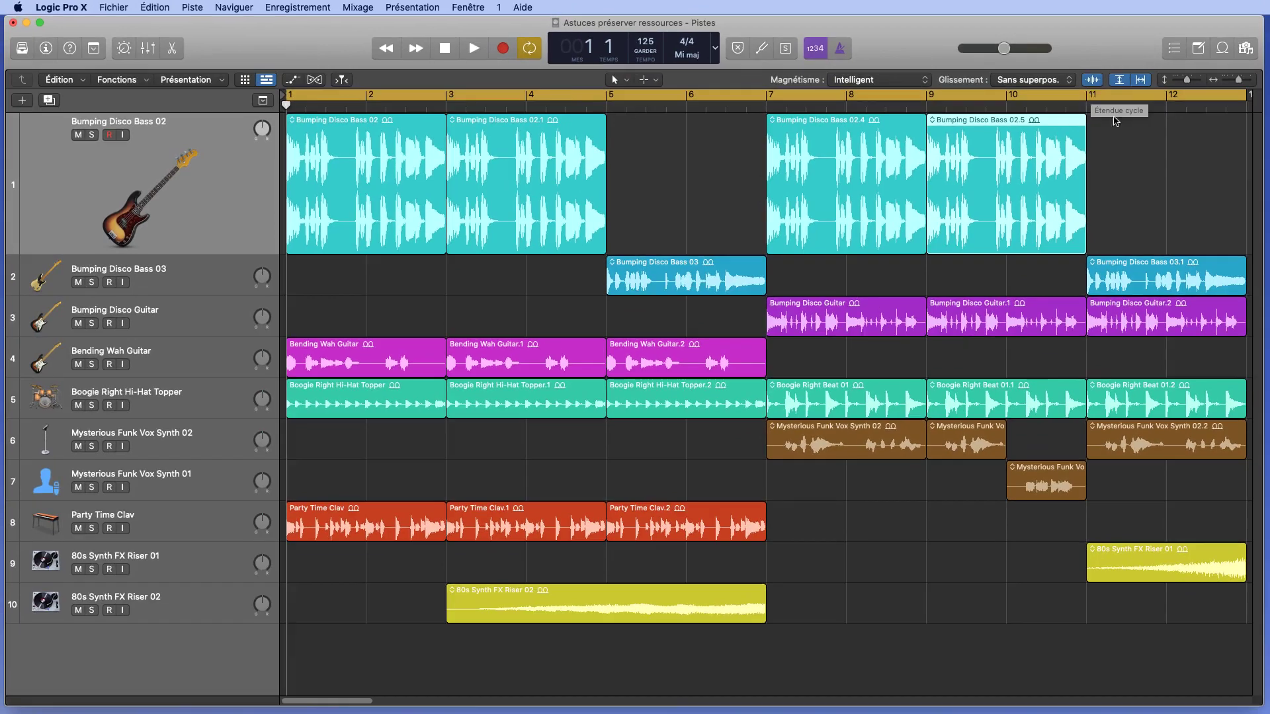
{"action": "left_click", "coordinate": [1140, 169]}
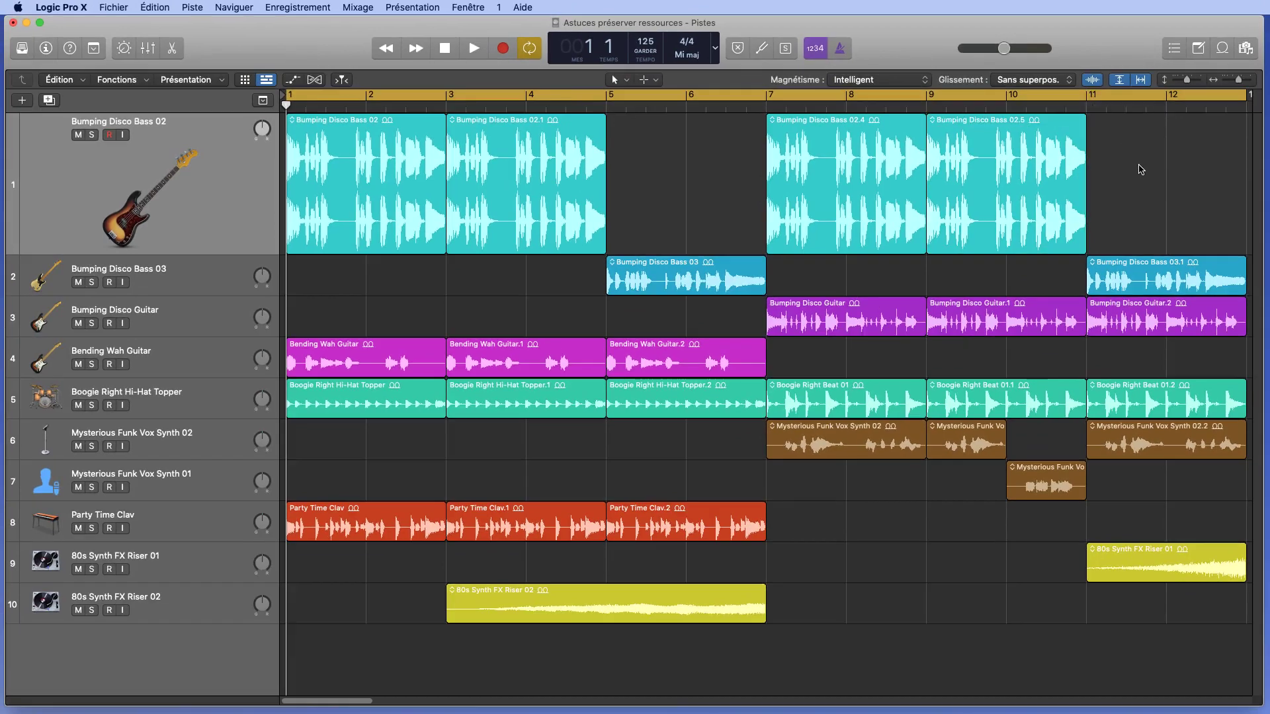